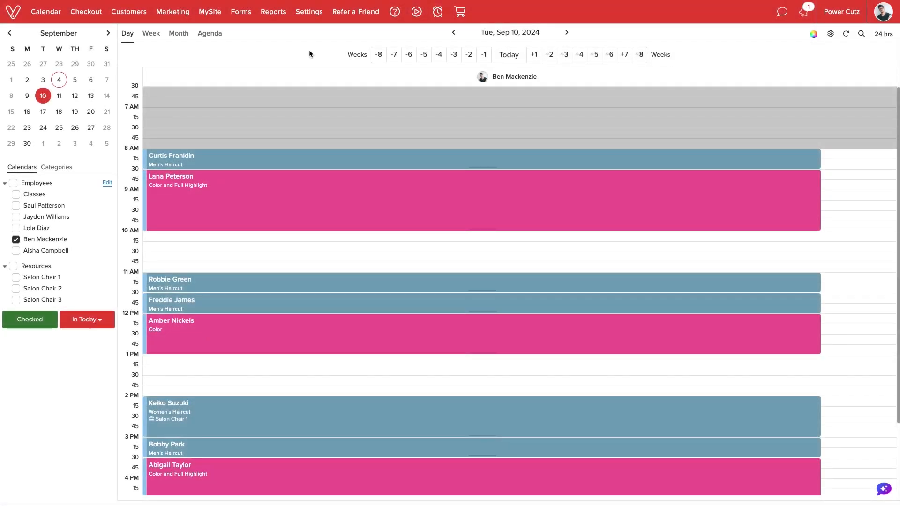
Step: Open Vagaro Connect messaging from the top bar
click(780, 12)
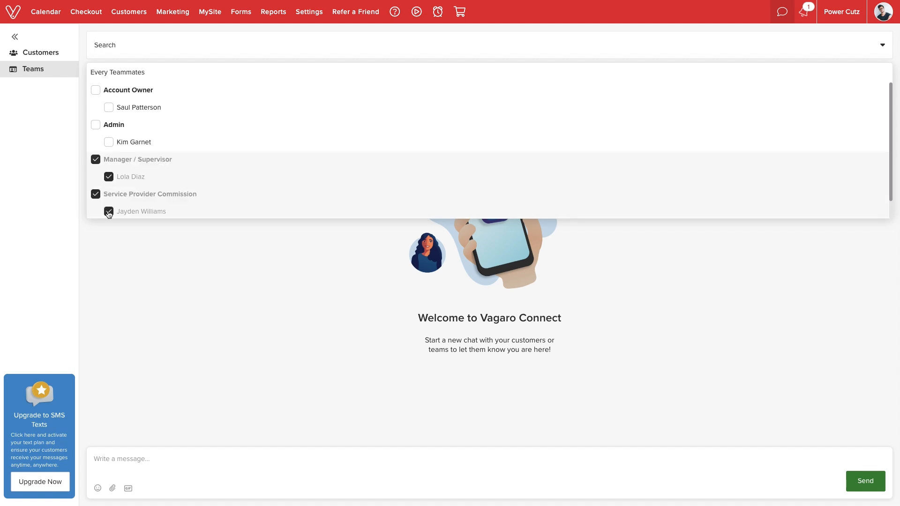
click(180, 240)
text(I need to leave early for a doctor's appointm)
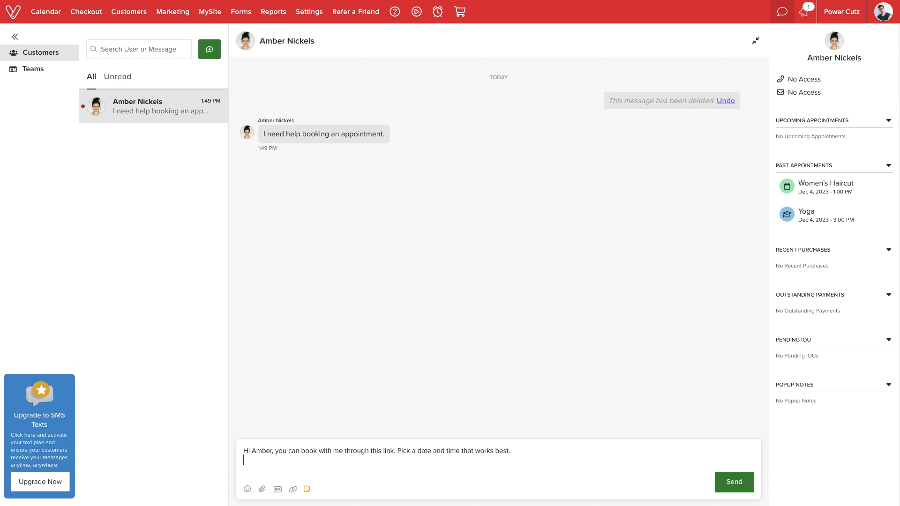
click(210, 483)
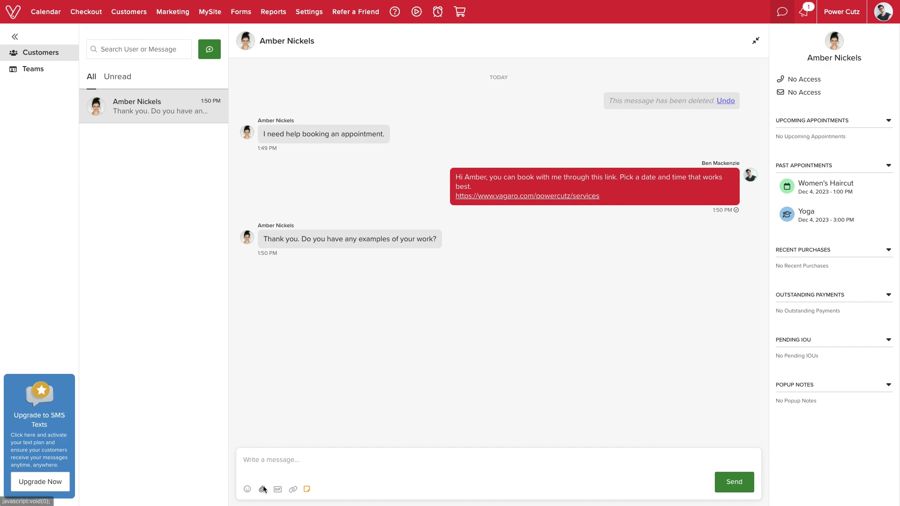
click(263, 486)
click(293, 196)
click(355, 185)
click(610, 343)
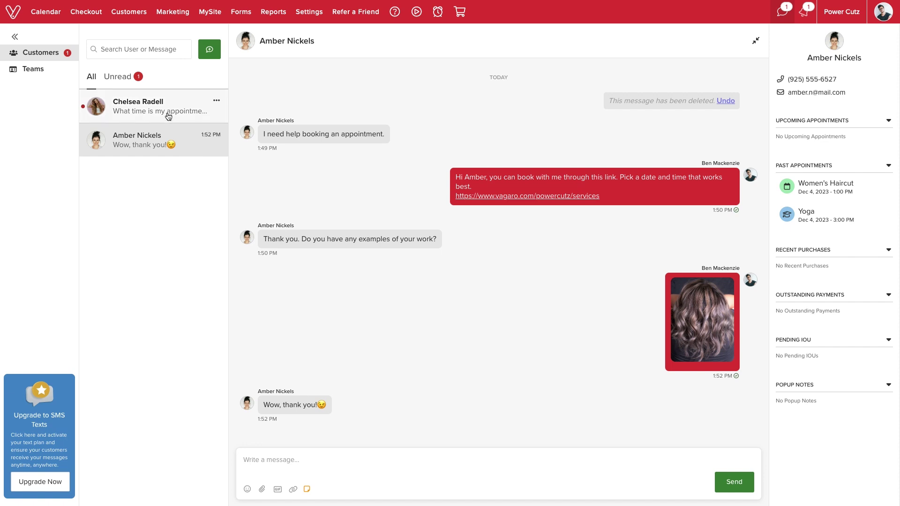
click(168, 112)
click(877, 168)
click(855, 195)
key(Return)
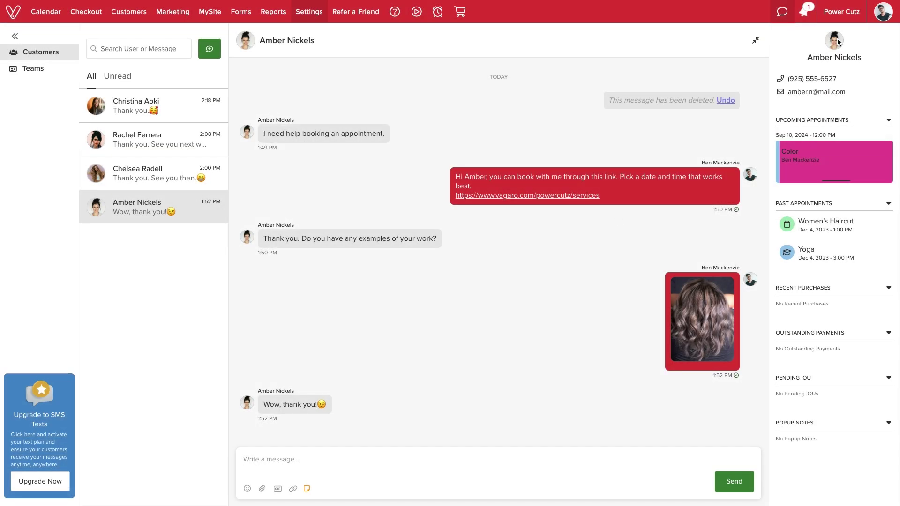
click(834, 43)
click(226, 84)
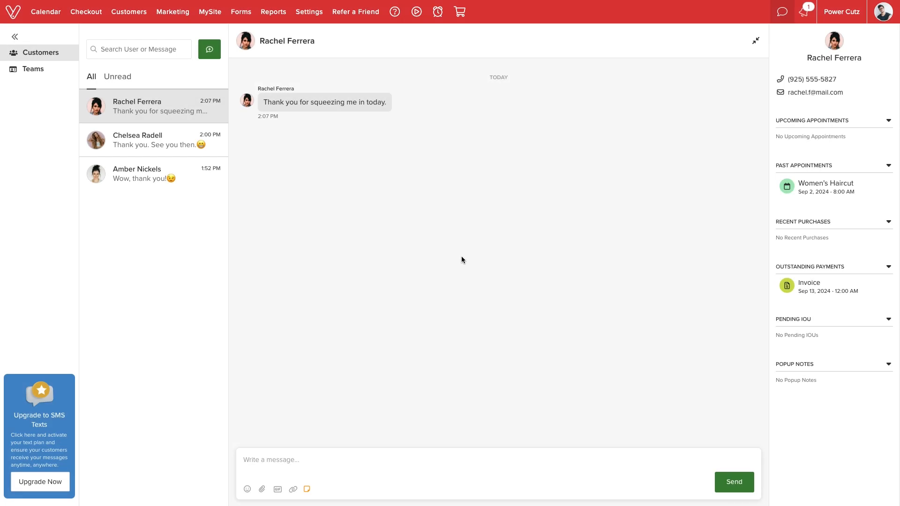
click(889, 288)
click(850, 303)
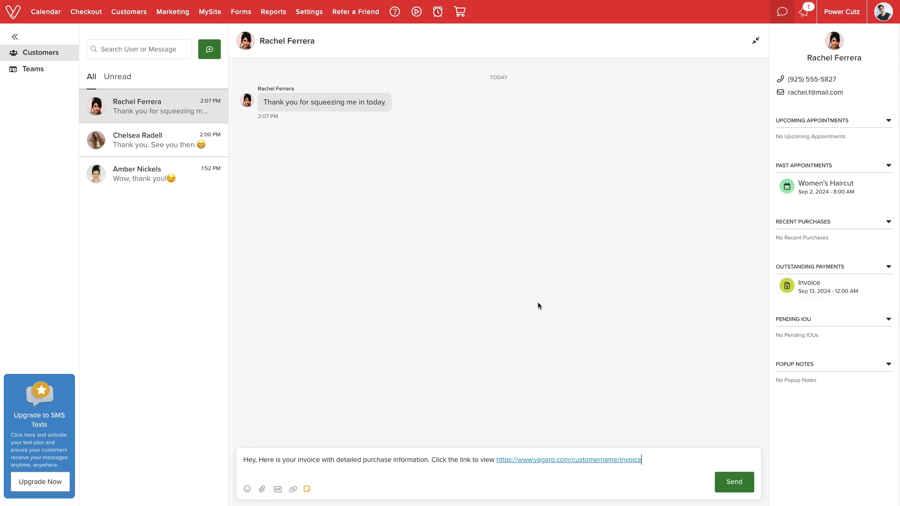
key(Return)
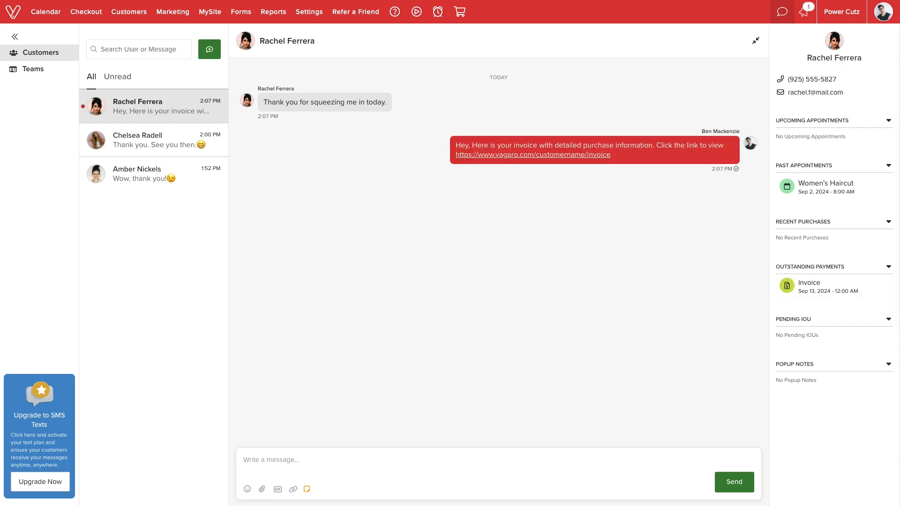
Step: Save the internal note "Update invoice due date later." to Rachel's conversation
click(306, 488)
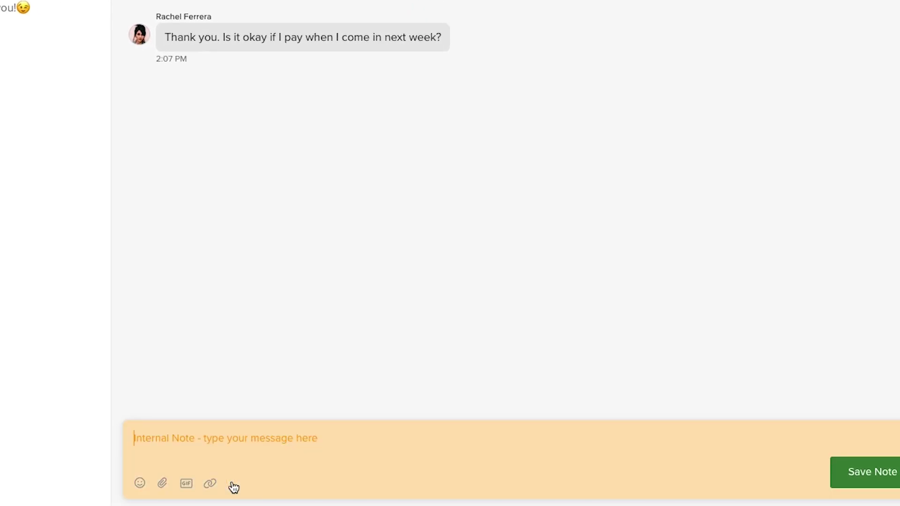
click(234, 486)
text(Update invoice due da)
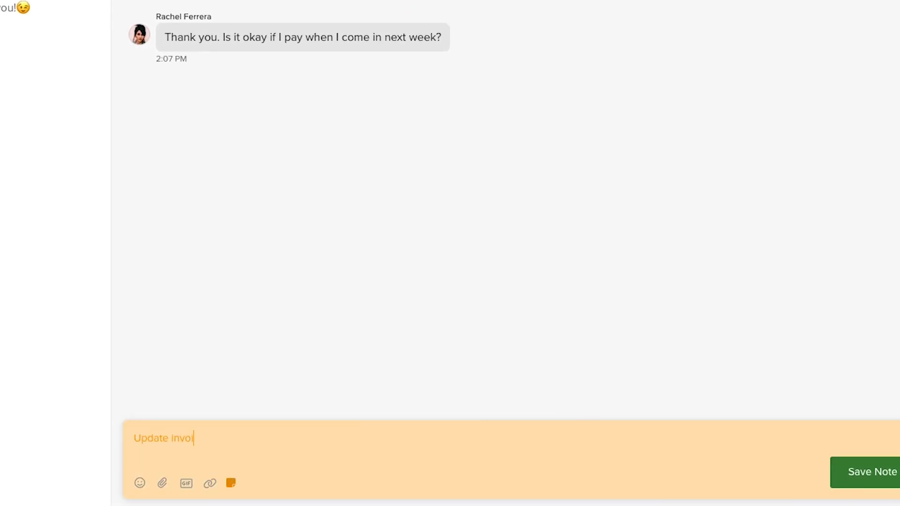
text(te later.)
click(872, 472)
text(That's fine. I can extend the due date to)
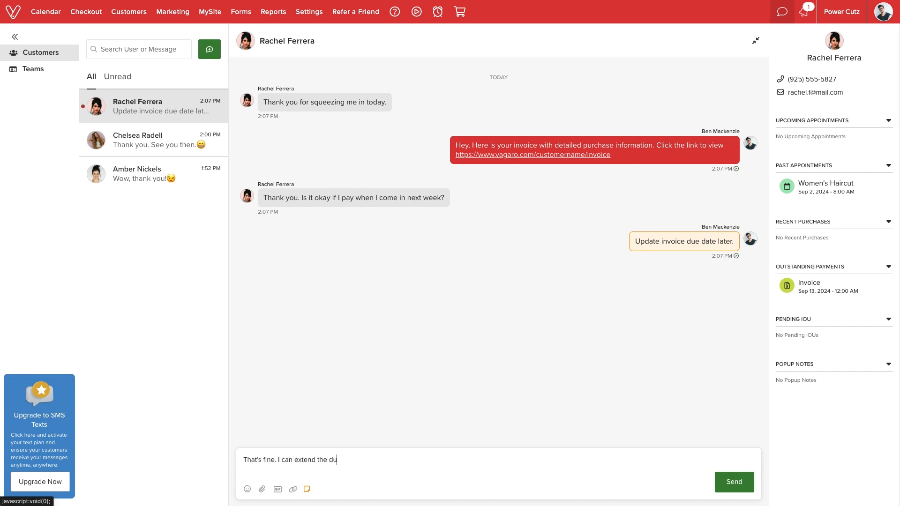
click(217, 134)
click(208, 154)
Step: Leave the team group chat with Jayden and Lola and confirm
click(32, 68)
click(216, 103)
click(152, 180)
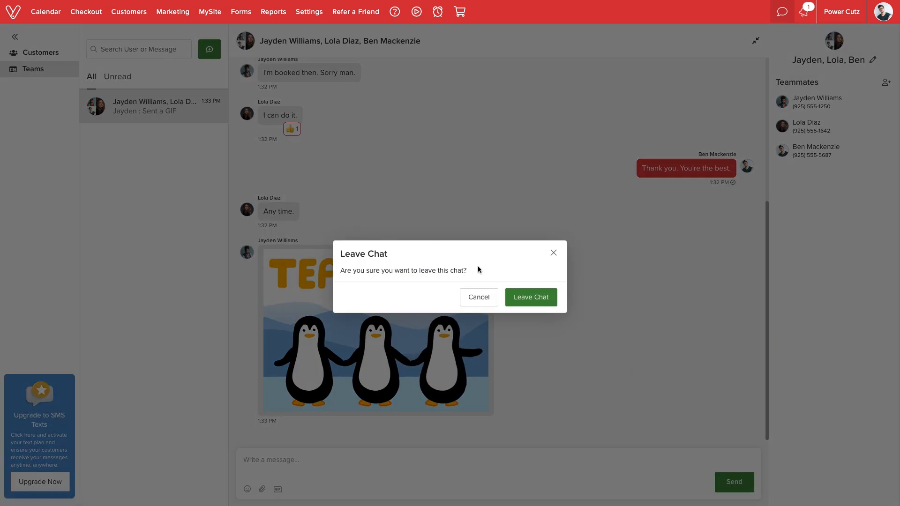
click(531, 297)
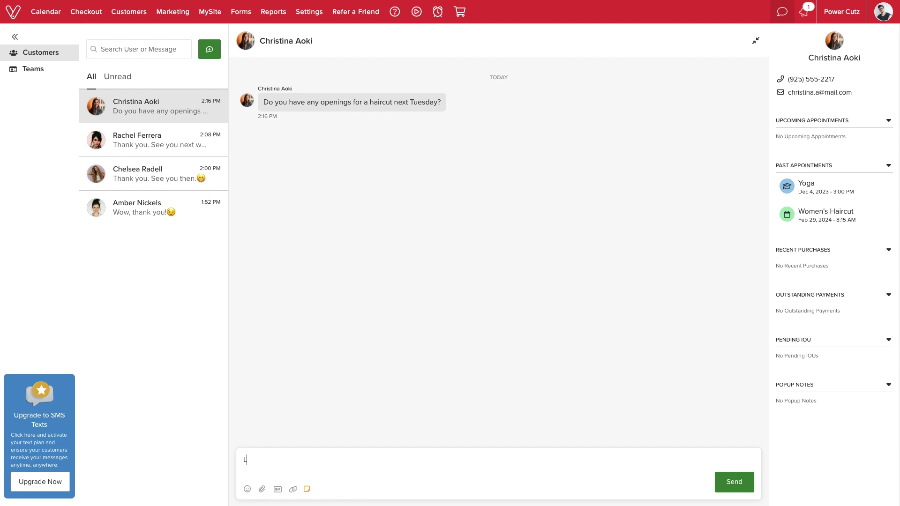
text(Let me check.)
key(Return)
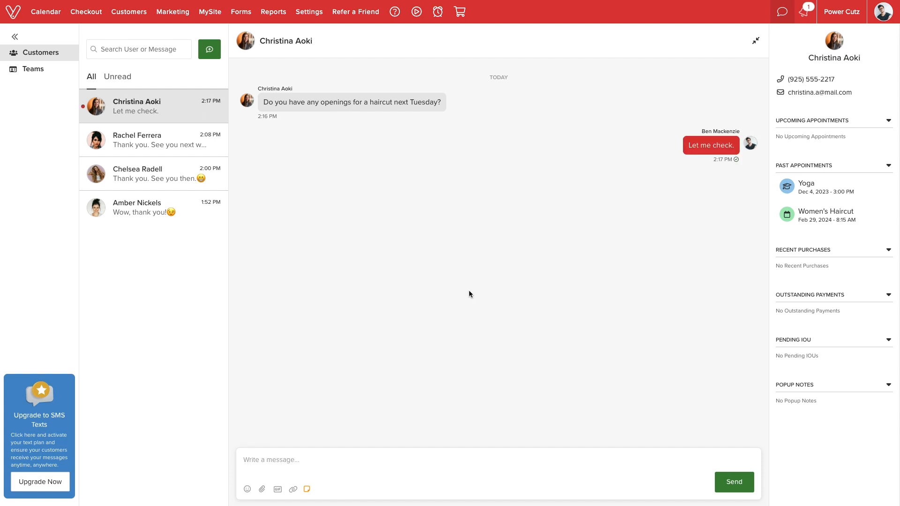
Step: Minimize messages over the calendar and show Tuesday, Sep 10
click(756, 42)
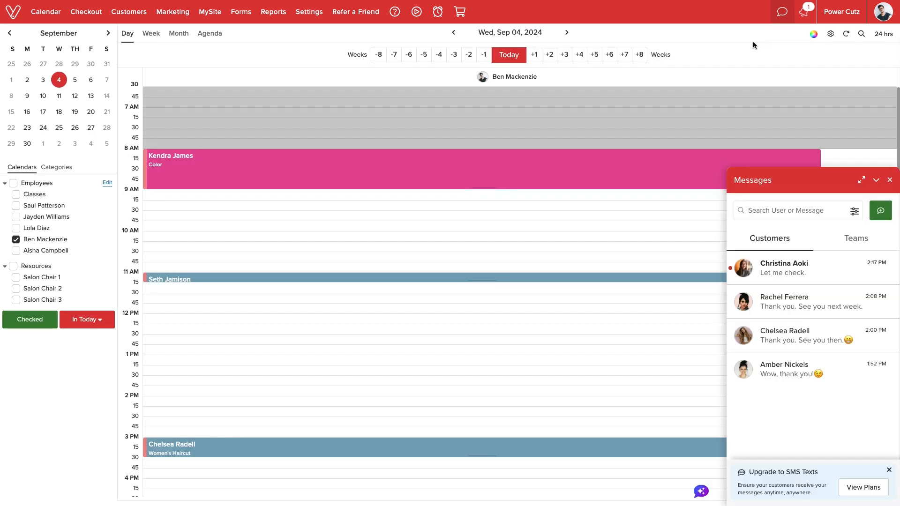
click(43, 96)
scroll(261, 229, down, 1)
click(783, 267)
text(I have openings at 10 AM and 1 PM.)
key(Return)
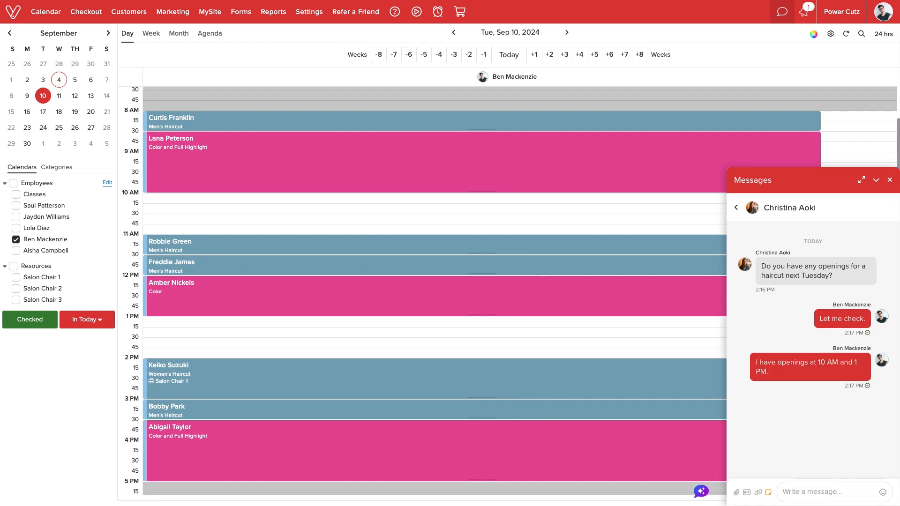